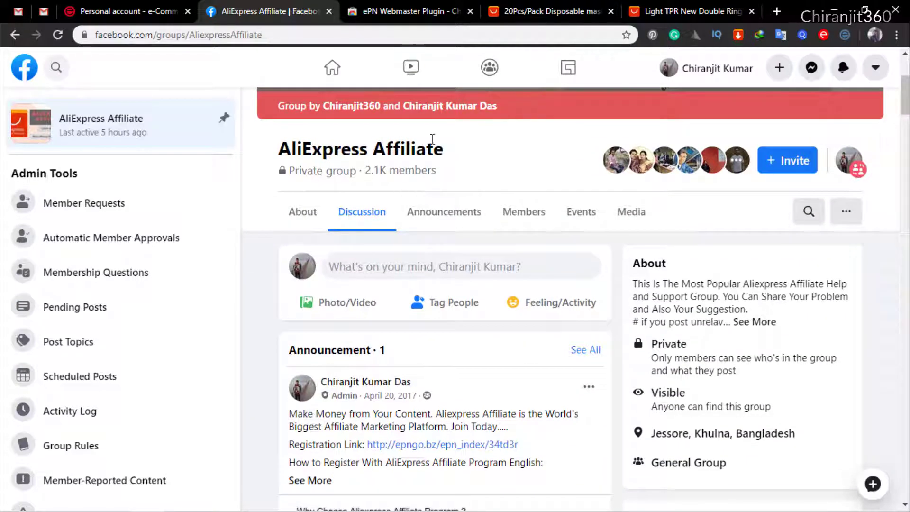
# - Scroll to the top of the AliExpress Affiliate group's Discussion page to show its cover image
pyautogui.scroll(4, 397, 261)
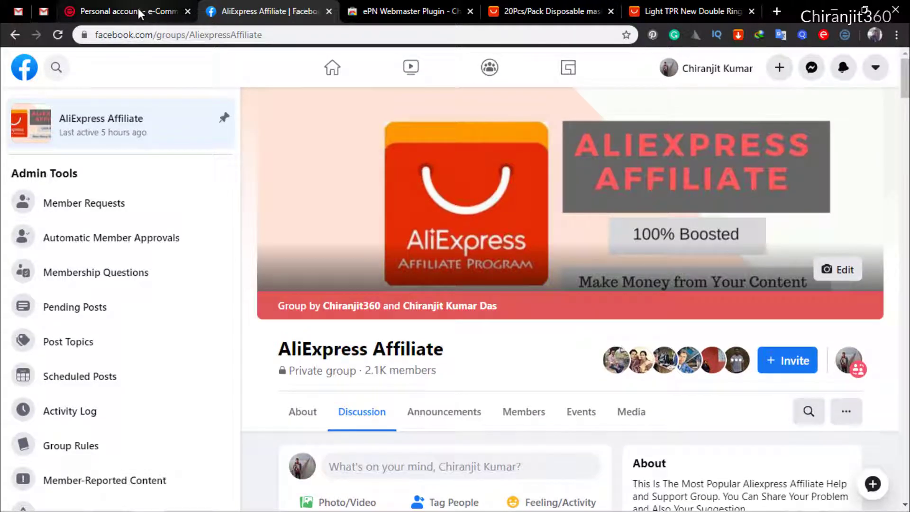
# - View the ePN Webmaster Plugin store listing, then go to the 20Pcs/Pack disposable mask product page
pyautogui.click(386, 13)
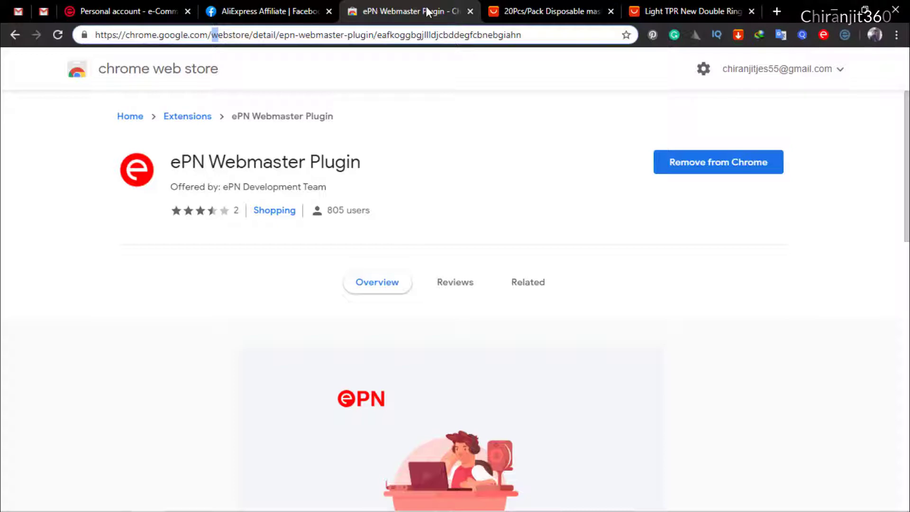
pyautogui.click(524, 10)
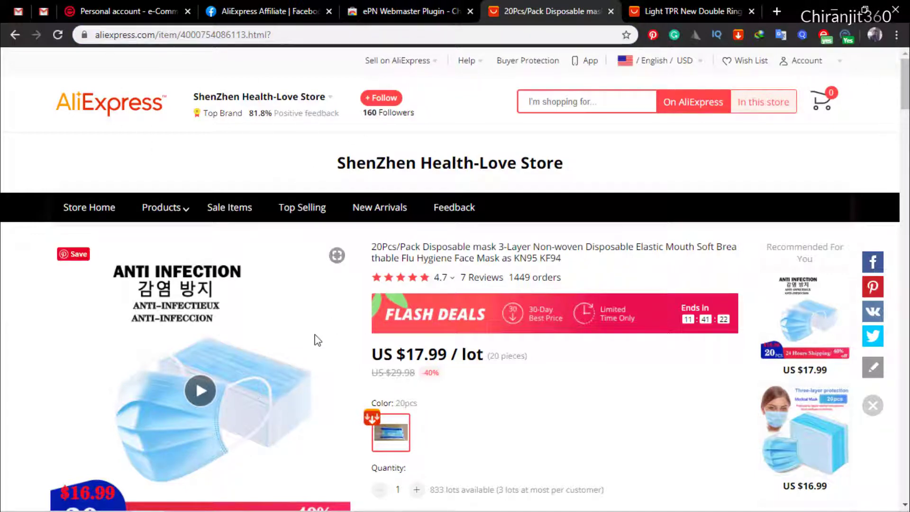
pyautogui.click(824, 37)
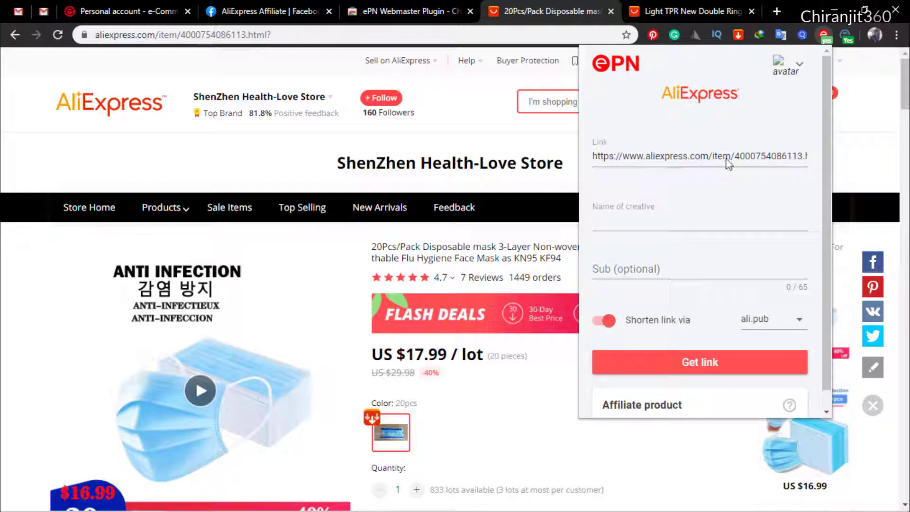
pyautogui.click(662, 219)
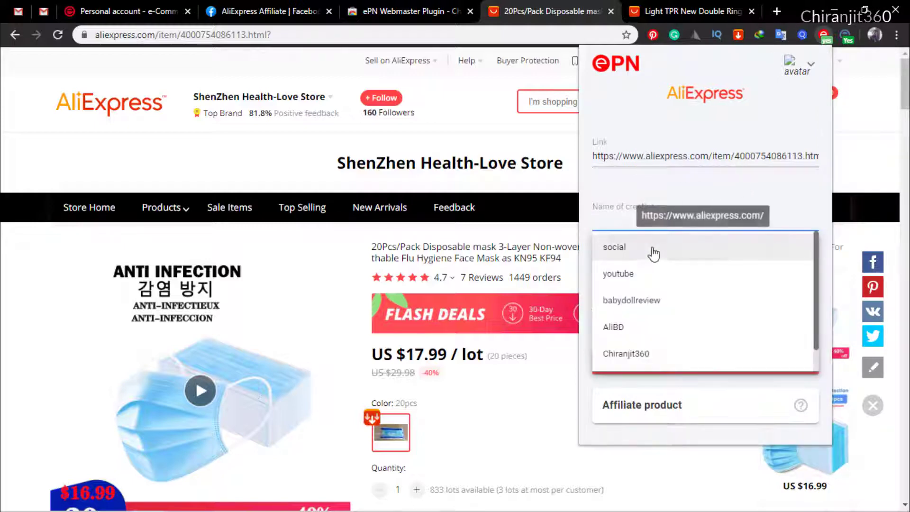
pyautogui.click(671, 246)
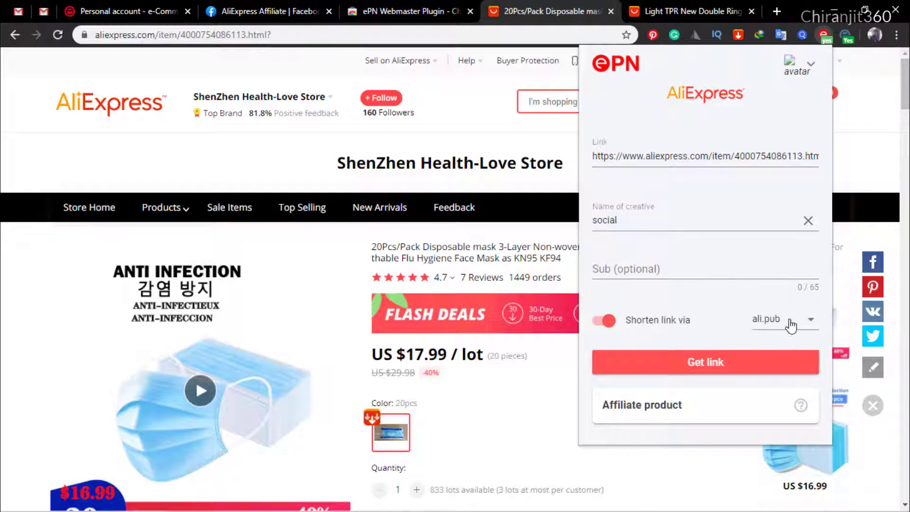
pyautogui.click(709, 357)
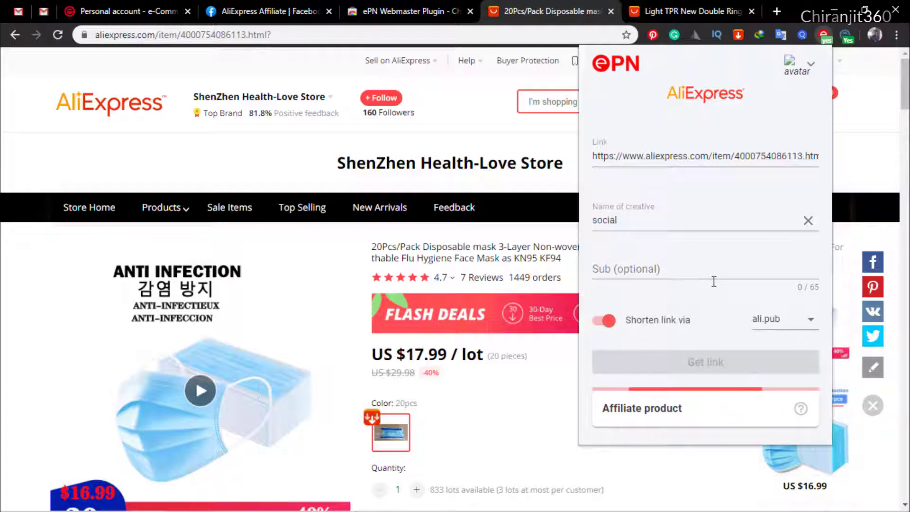
pyautogui.scroll(-1, 714, 283)
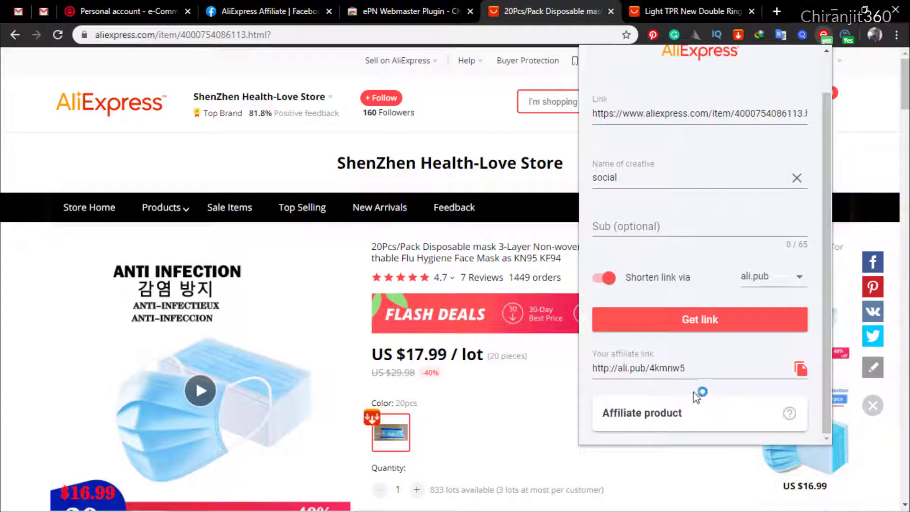
pyautogui.click(801, 372)
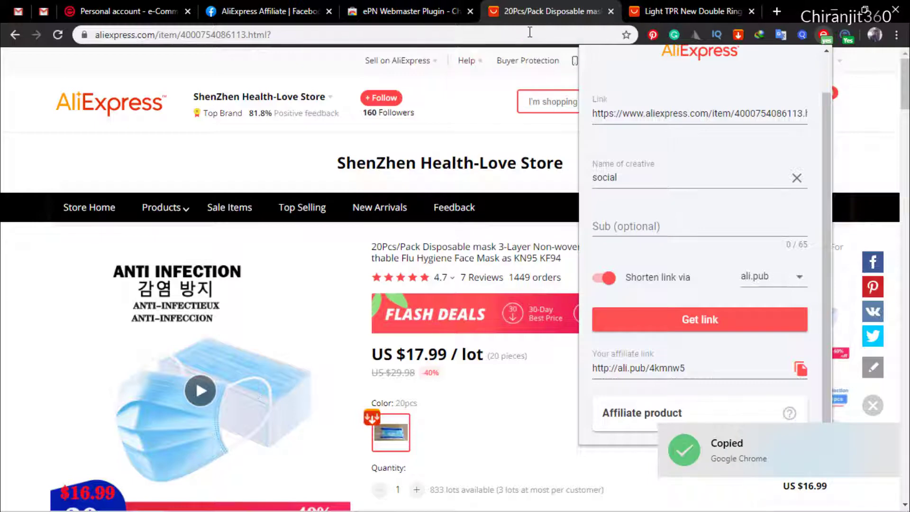
pyautogui.click(544, 4)
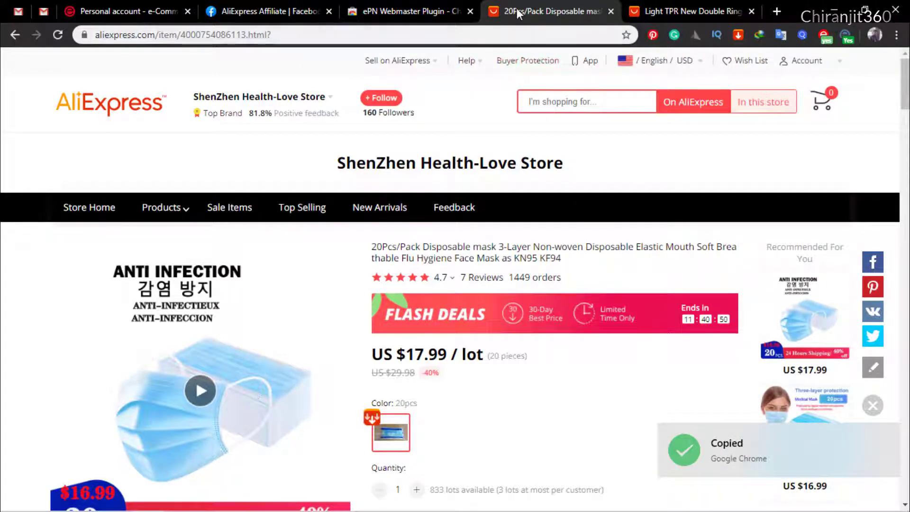
pyautogui.hotkey('ctrl', 'Tab')
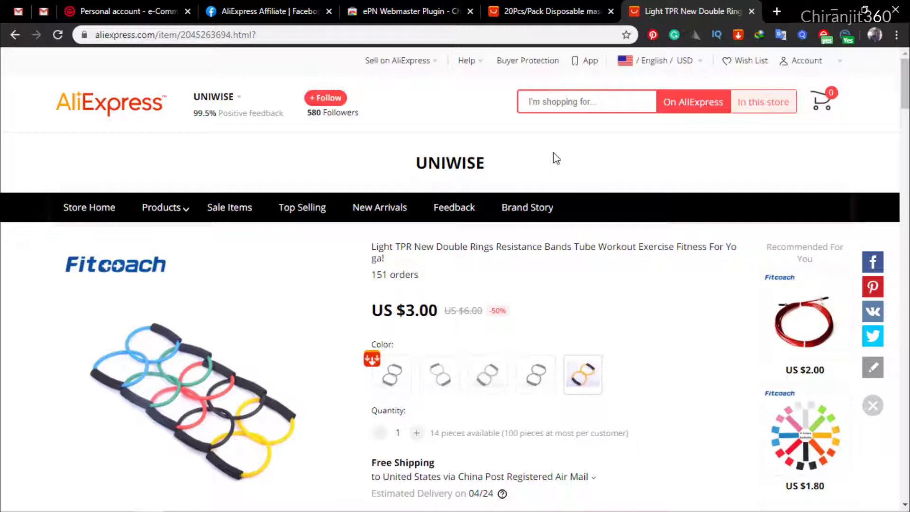
# - Open the ePN panel for the resistance bands and read its non-affiliate notice and excluded countries
pyautogui.click(825, 34)
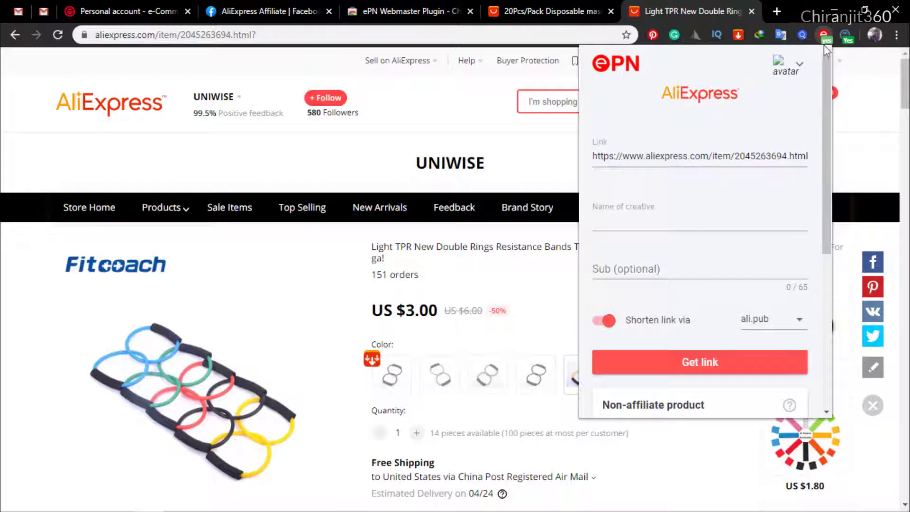
pyautogui.scroll(-4, 715, 248)
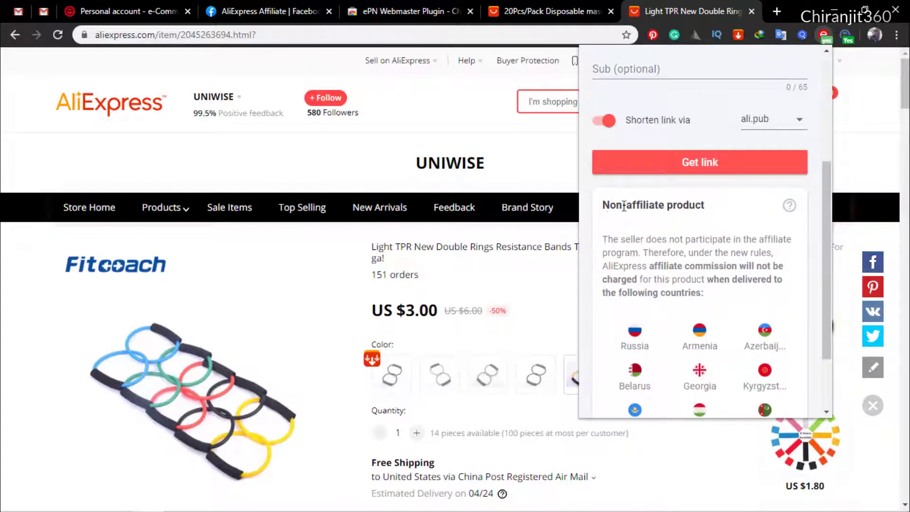
pyautogui.scroll(-1, 668, 256)
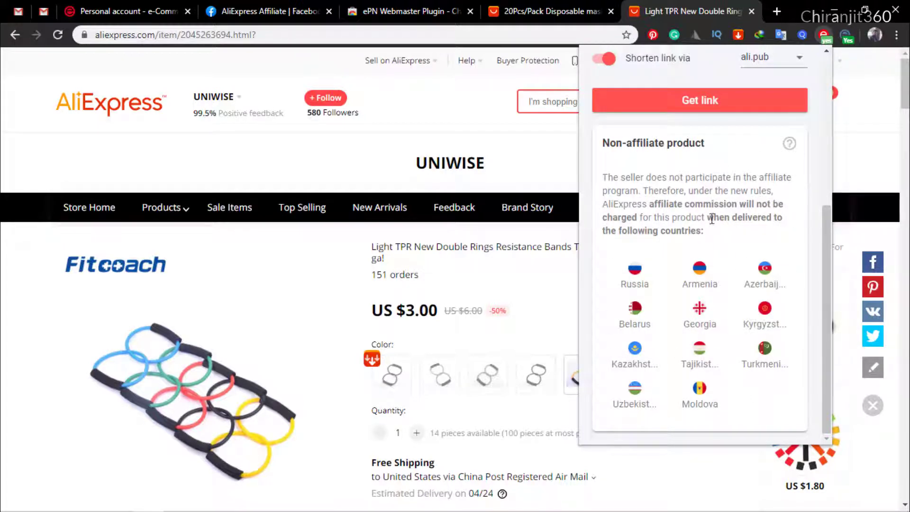
pyautogui.scroll(3, 723, 281)
pyautogui.scroll(-3, 721, 289)
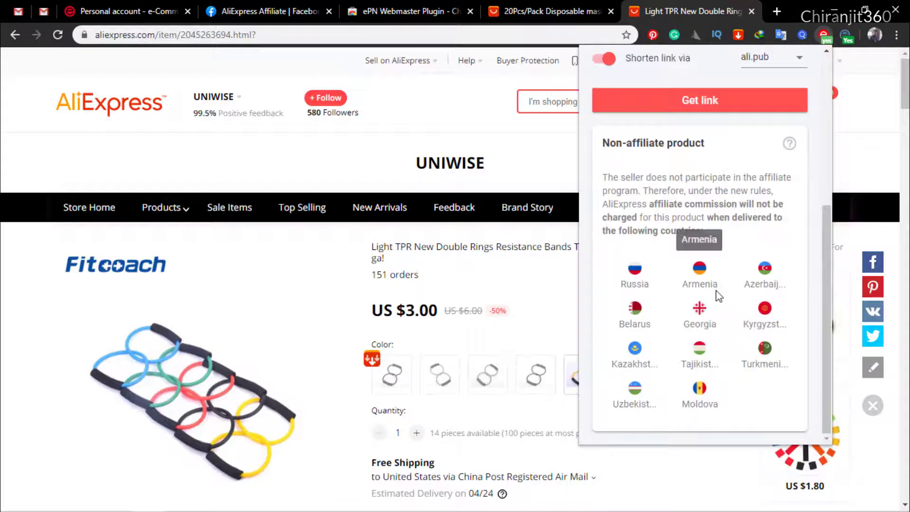
pyautogui.scroll(3, 719, 296)
pyautogui.scroll(-3, 739, 325)
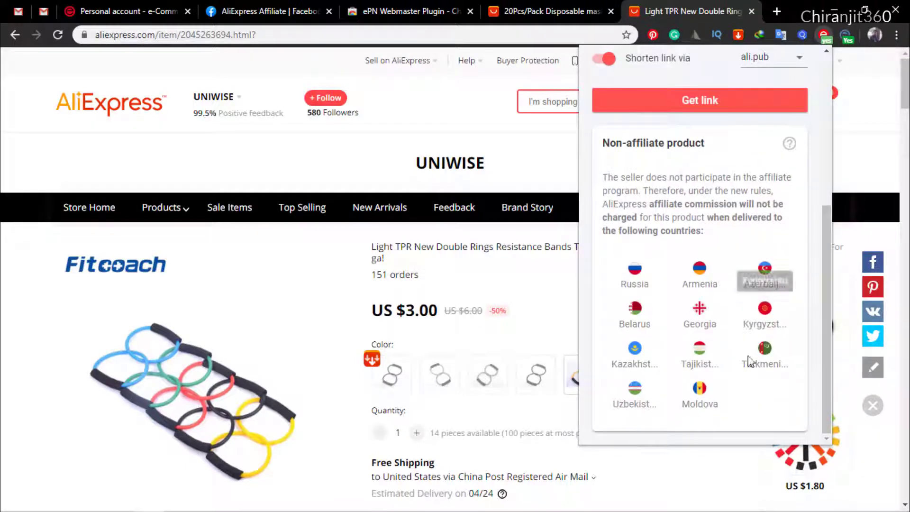
pyautogui.scroll(2, 709, 219)
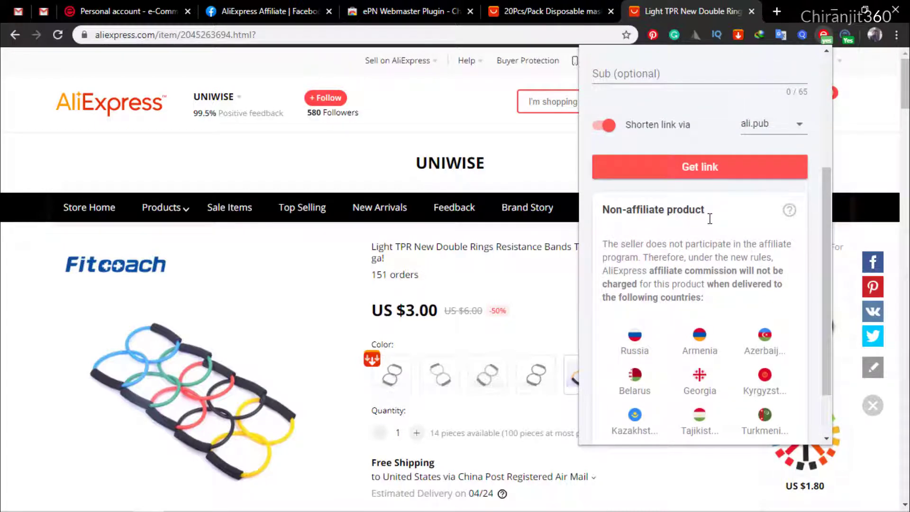
pyautogui.scroll(4, 711, 219)
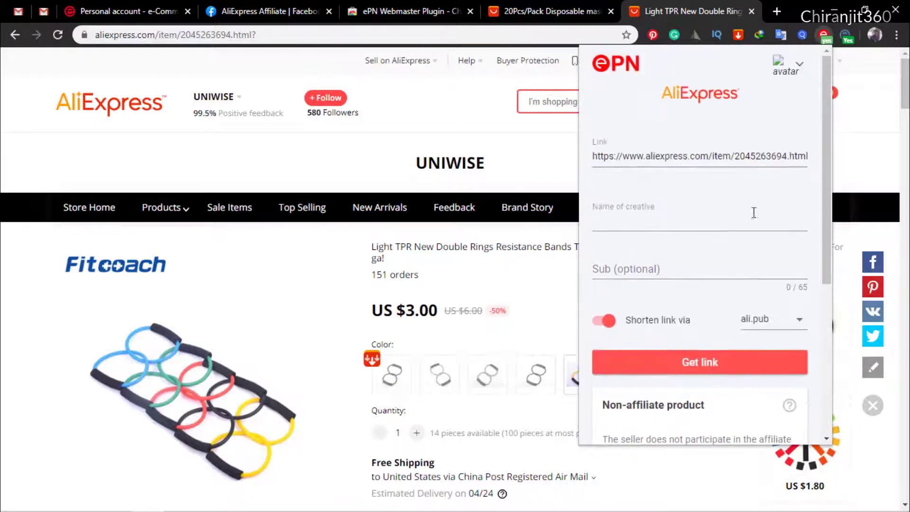
pyautogui.click(683, 218)
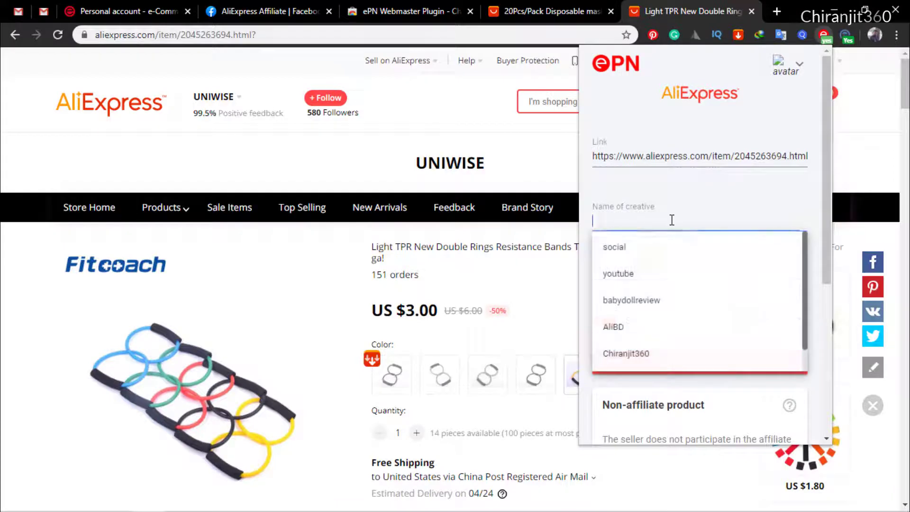
pyautogui.click(630, 252)
pyautogui.scroll(-2, 699, 303)
pyautogui.click(699, 303)
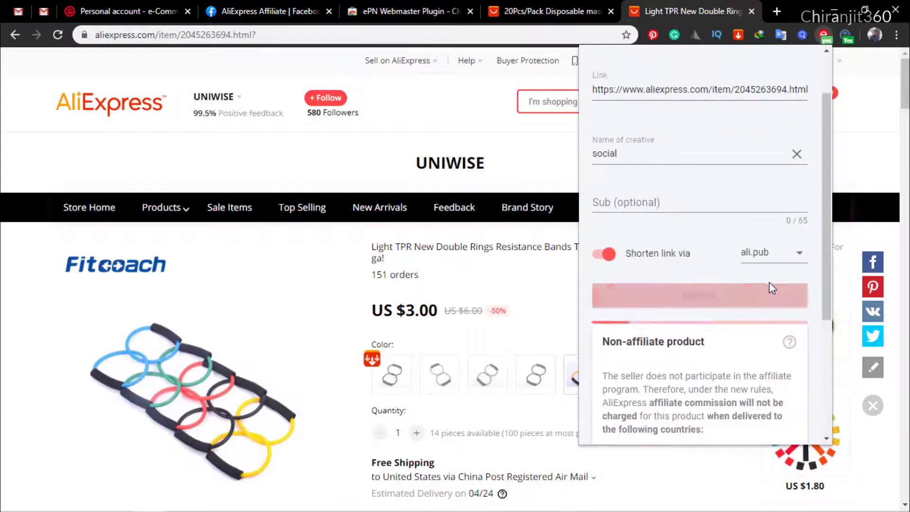
pyautogui.scroll(-5, 764, 279)
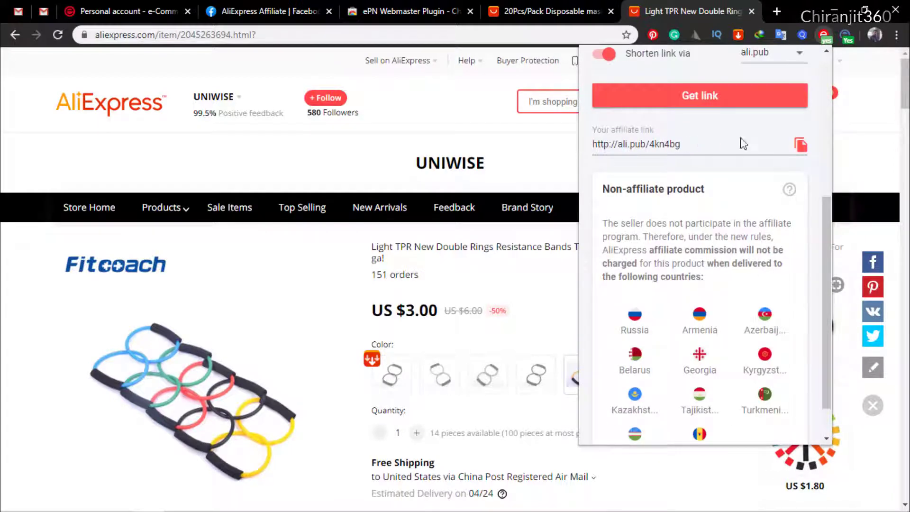
pyautogui.click(807, 144)
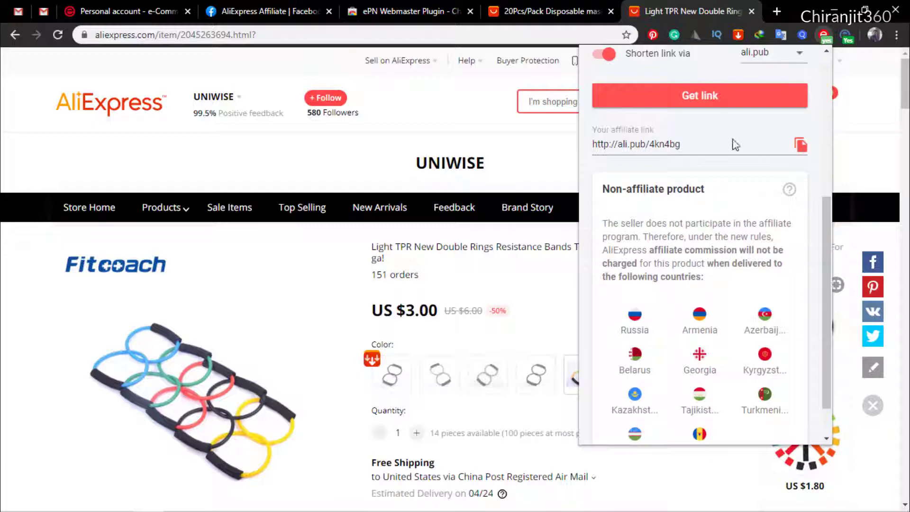
pyautogui.scroll(5, 702, 211)
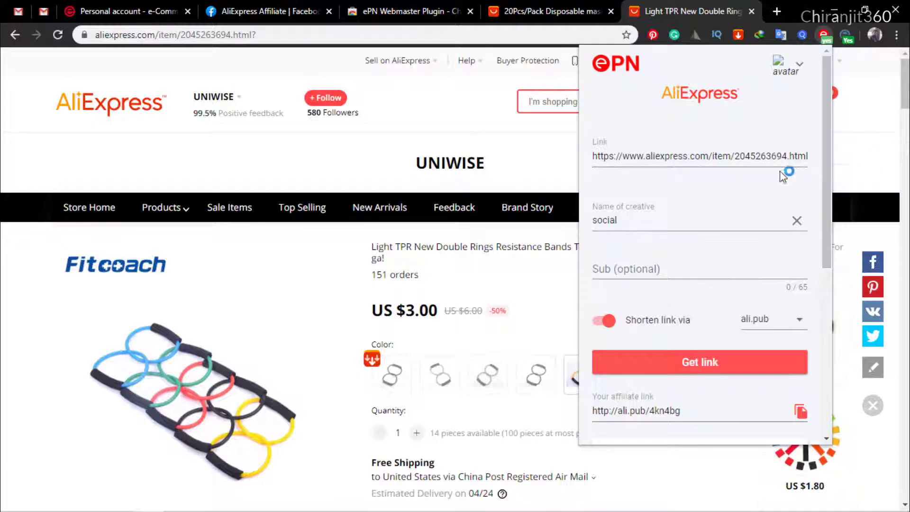
pyautogui.click(839, 156)
pyautogui.moveTo(812, 75)
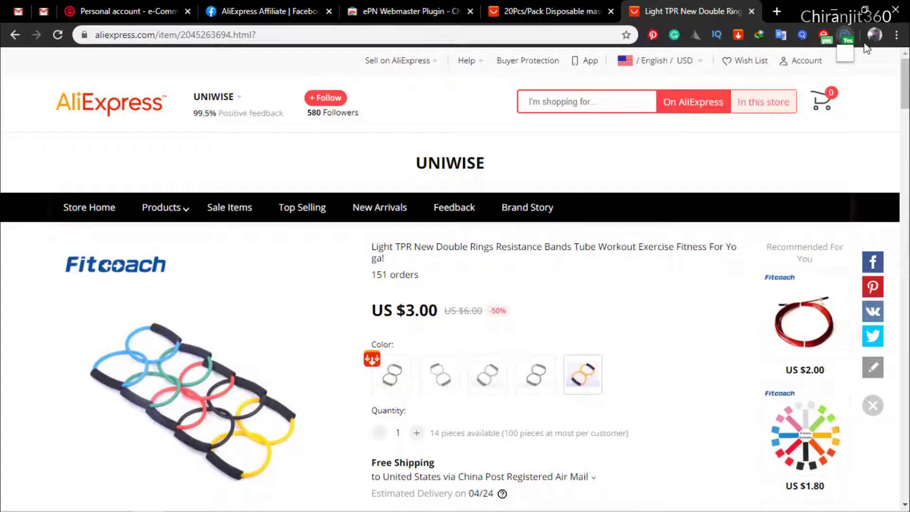
# - Translate the old plugin's Russian error page, then close it and return to the ePN account's Tools page
pyautogui.click(846, 35)
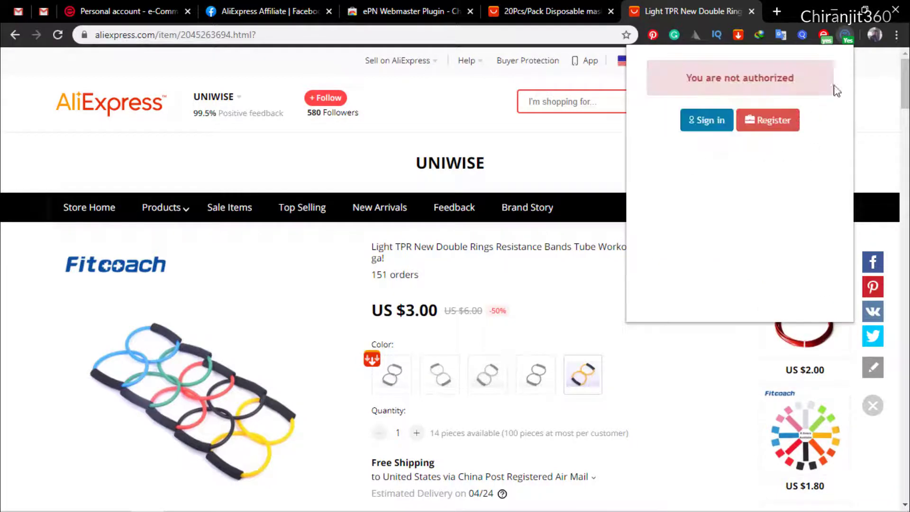
pyautogui.click(708, 120)
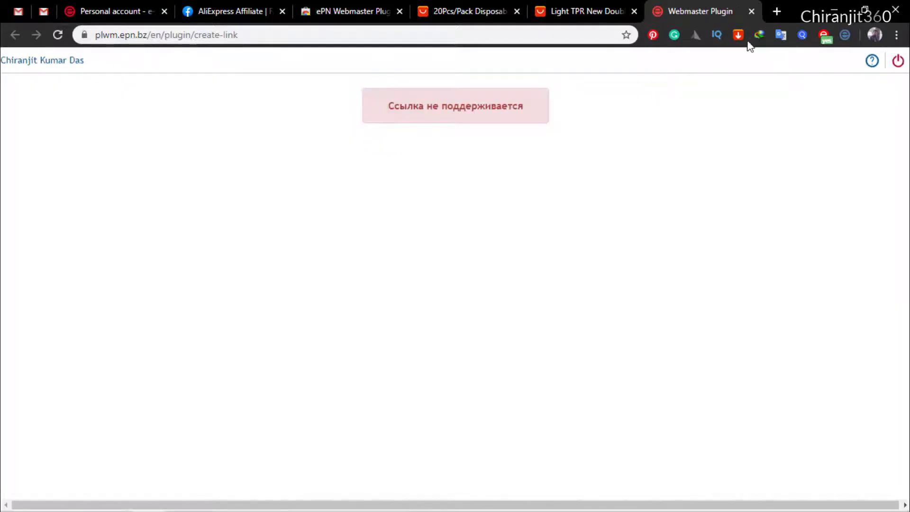
pyautogui.click(781, 34)
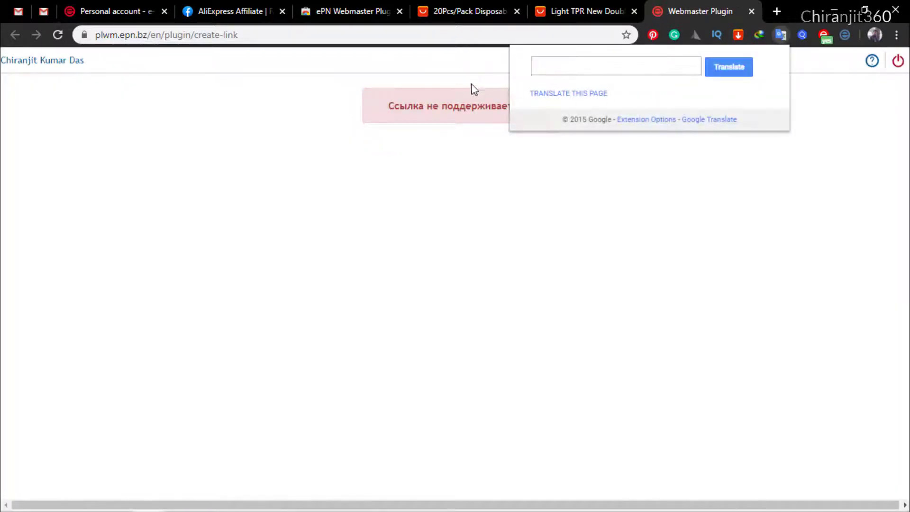
pyautogui.click(555, 93)
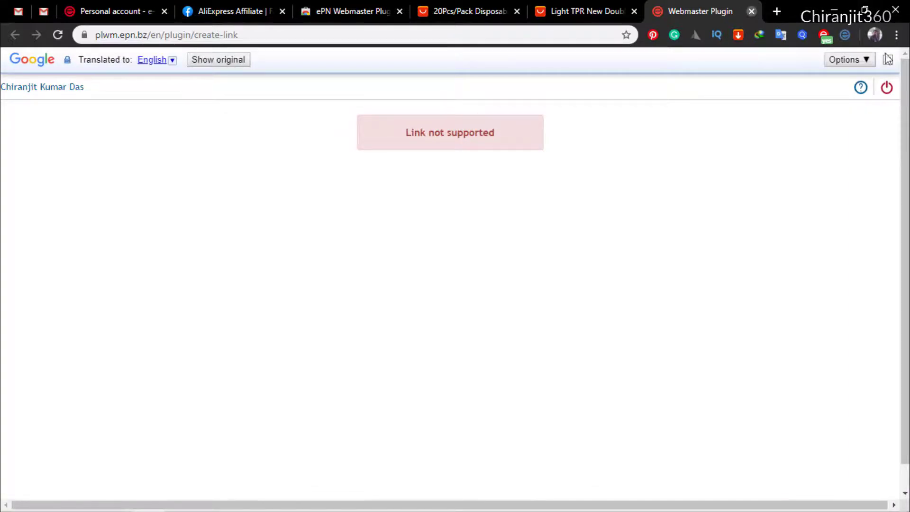
pyautogui.click(751, 12)
pyautogui.click(119, 11)
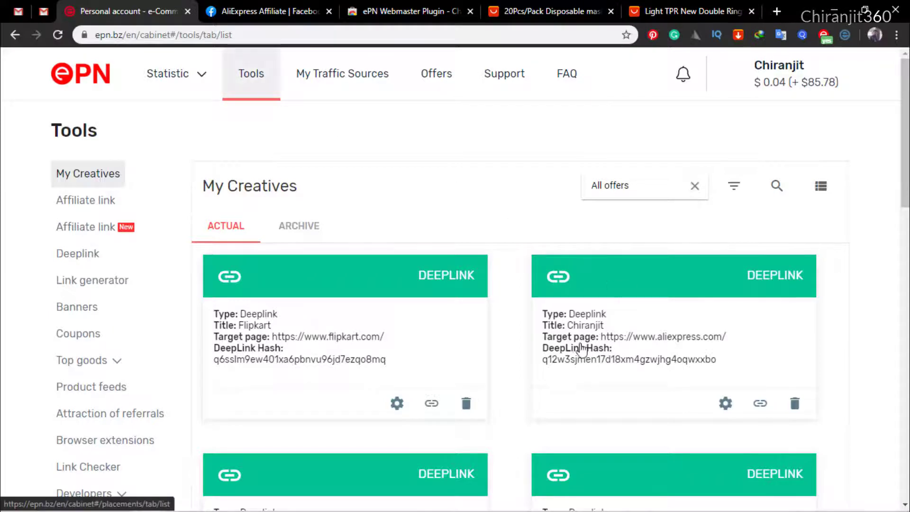
# - Open the ePN Webmaster Plugin's Chrome Web Store page from the cabinet's Browser extensions list
pyautogui.scroll(-3, 90, 319)
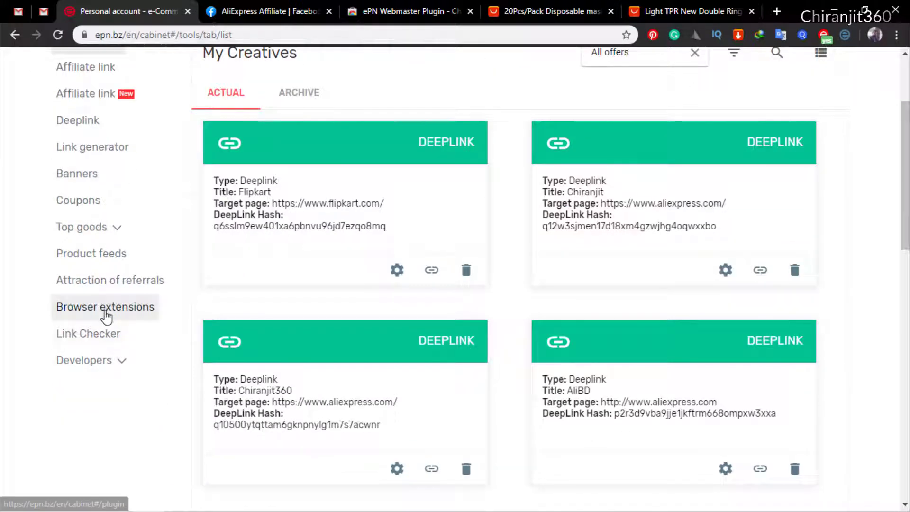
pyautogui.click(128, 319)
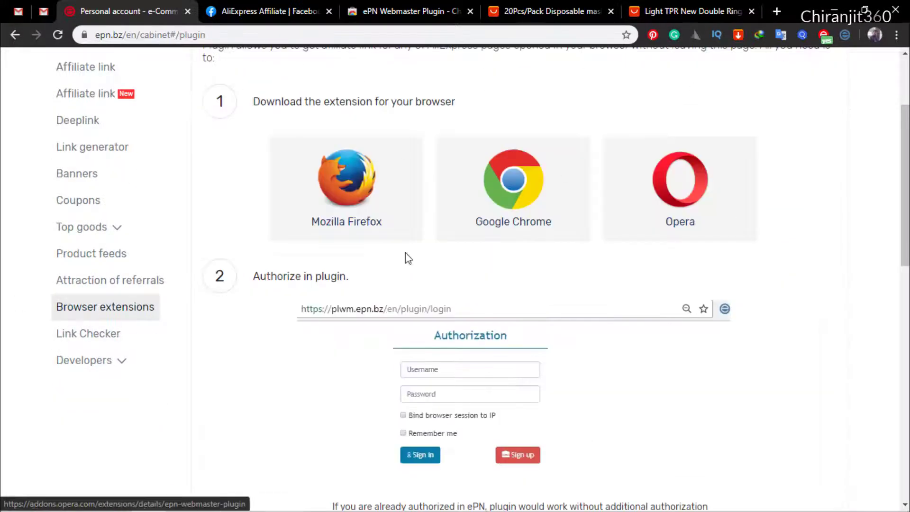
pyautogui.click(503, 203)
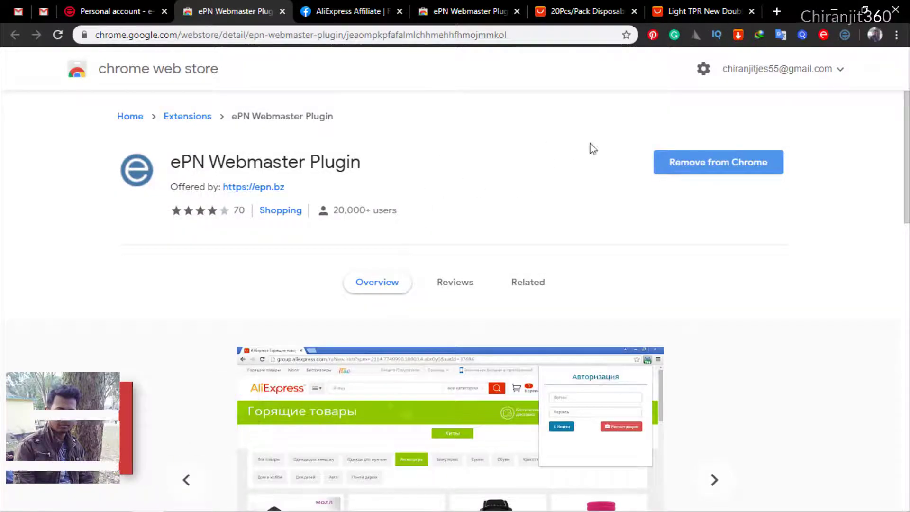
# - Remove the old ePN Webmaster Plugin (20,000+ users) from Chrome
pyautogui.click(714, 166)
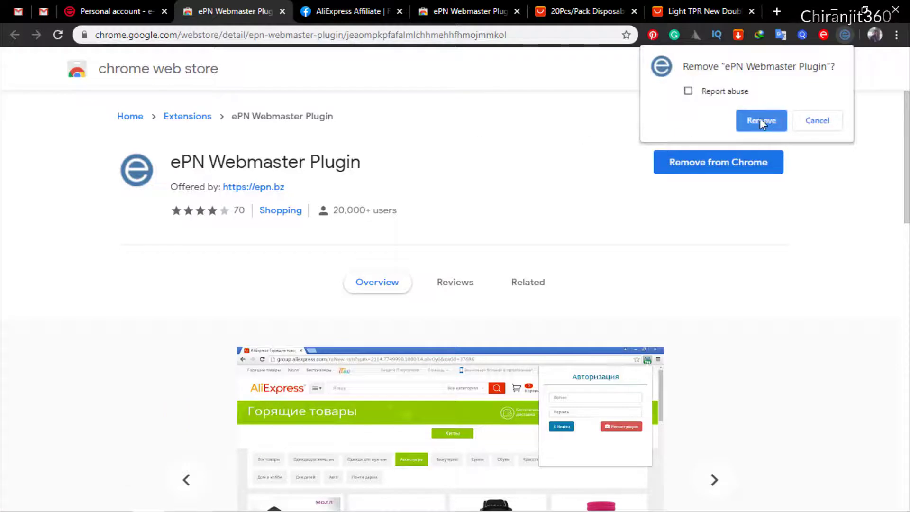
pyautogui.click(757, 119)
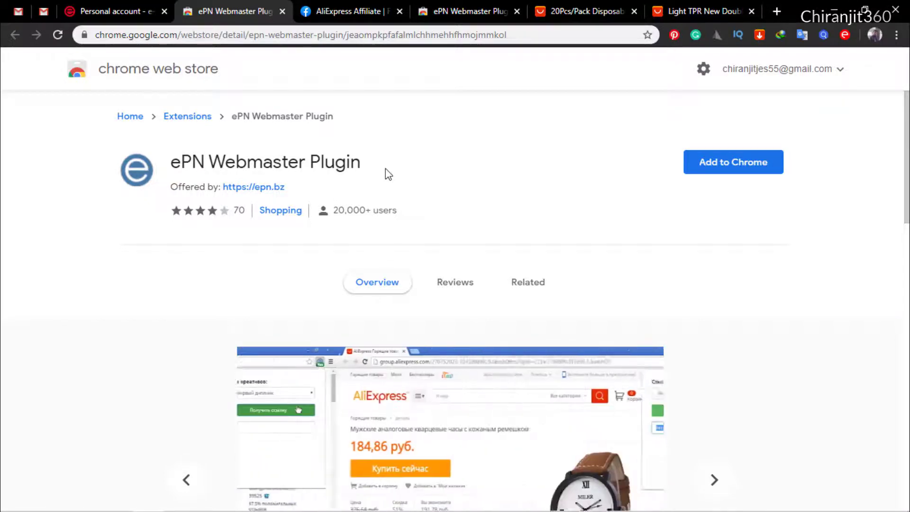
pyautogui.click(116, 7)
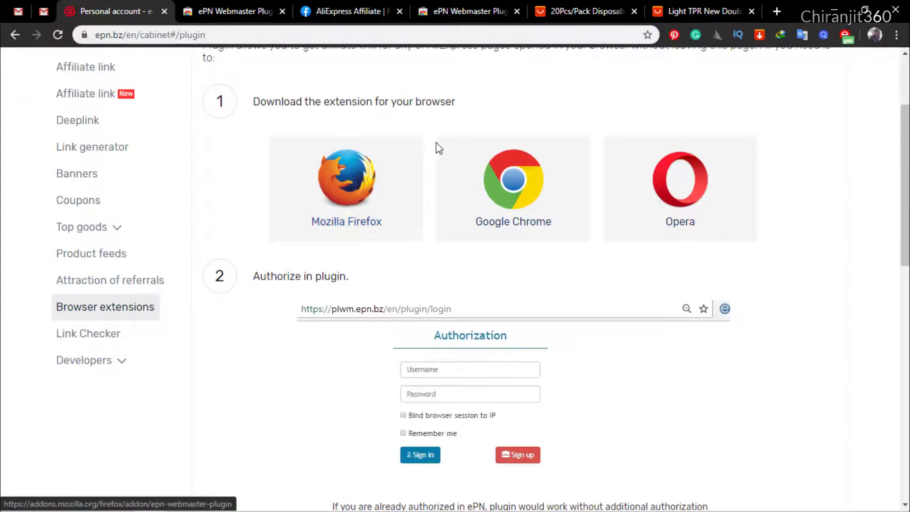
pyautogui.scroll(3, 436, 148)
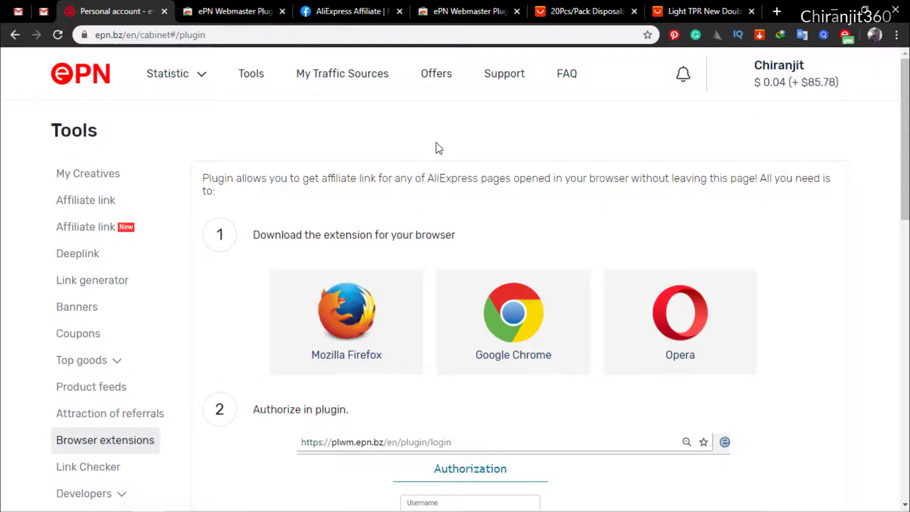
# - Confirm the new ePN plugin (805 users) is still installed and close the old plugin's store tab
pyautogui.click(232, 11)
pyautogui.click(451, 9)
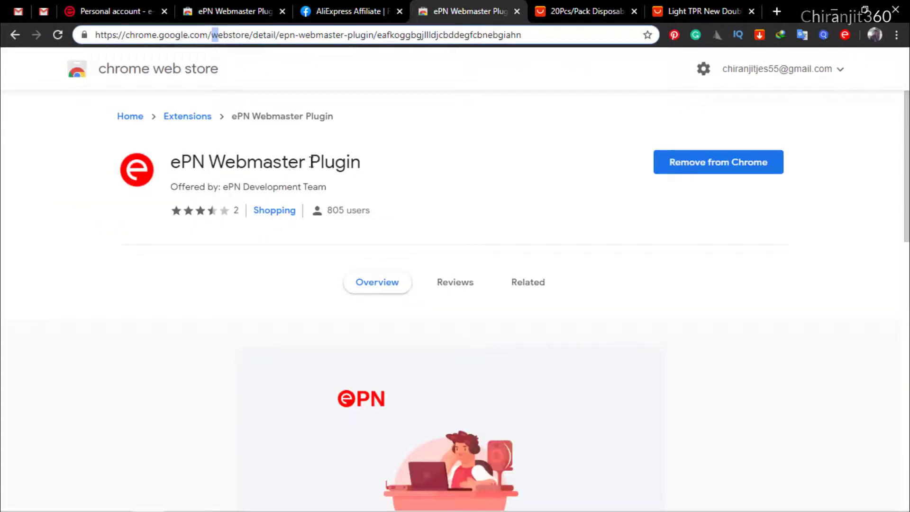
pyautogui.click(238, 12)
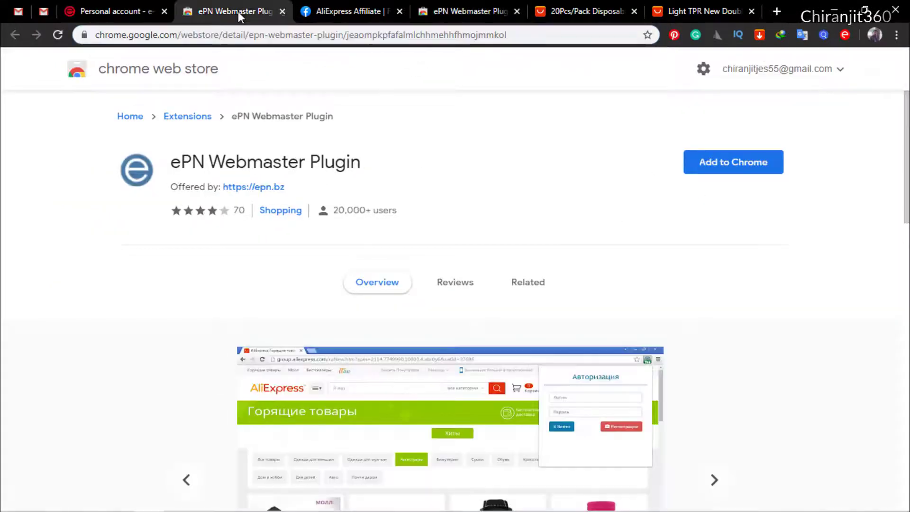
pyautogui.click(282, 11)
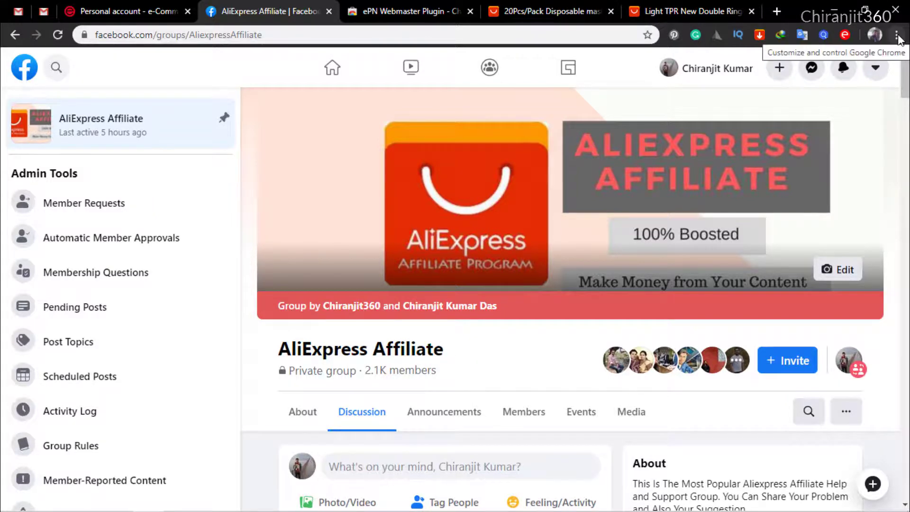
# - Open a new blank tab on the Google start page
pyautogui.click(777, 11)
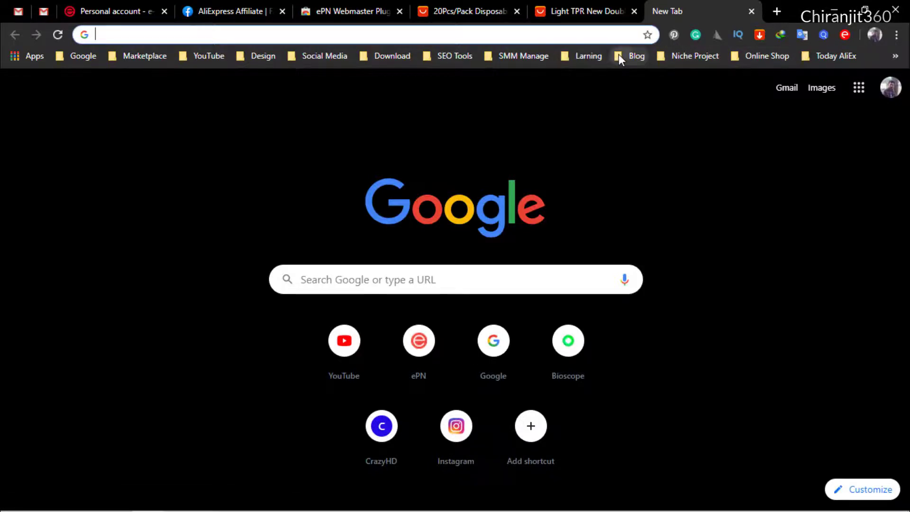
# - Open the Affiliate University site (affiliateuniversity.org) from the Blog bookmarks folder
pyautogui.click(618, 55)
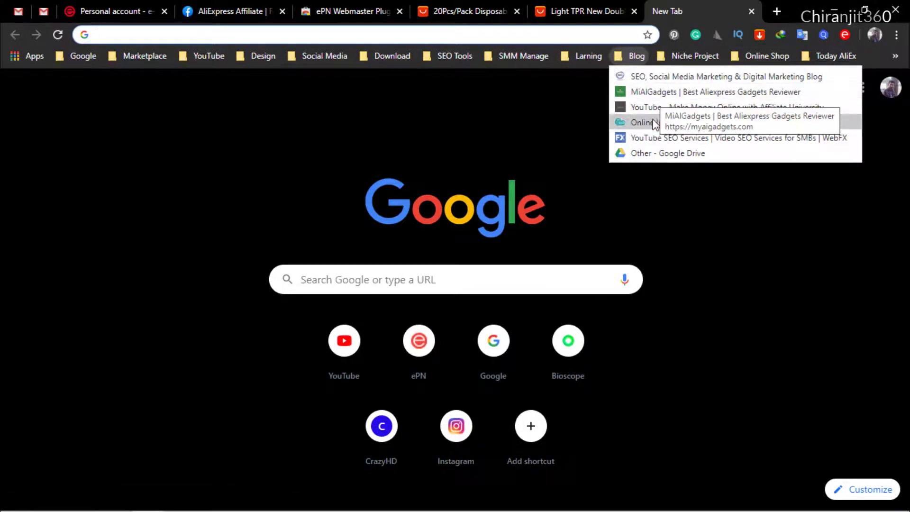
pyautogui.click(654, 107)
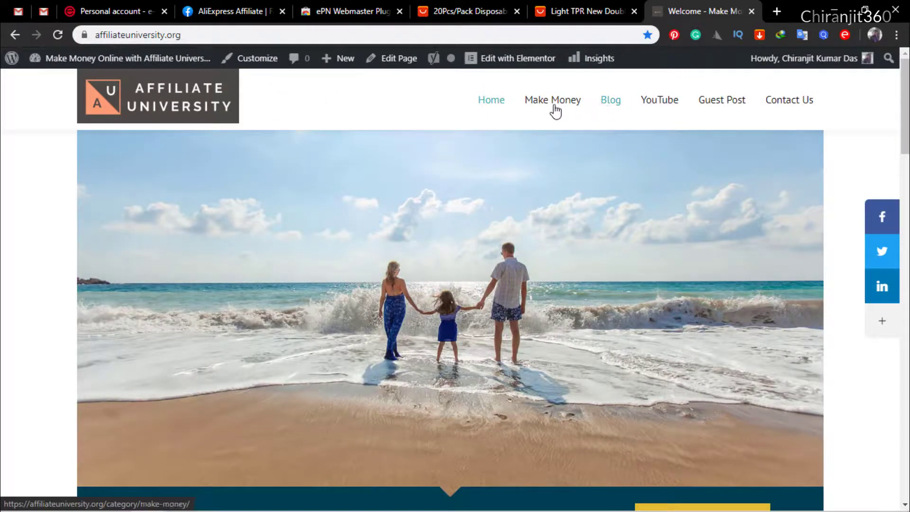
# - From Affiliate University, open the Udemy page for the AliExpress Affiliate Marketing: Zero to Hero course
pyautogui.scroll(-10, 427, 335)
pyautogui.scroll(-5, 430, 335)
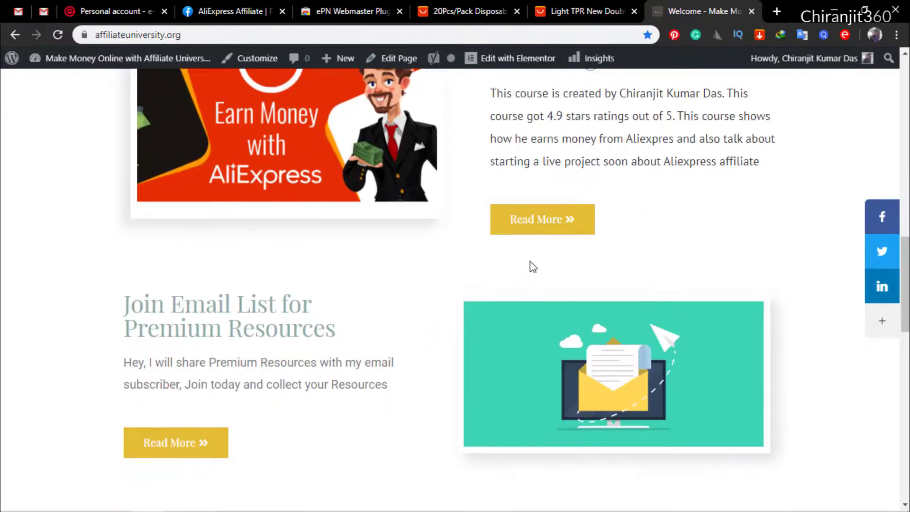
pyautogui.click(540, 226)
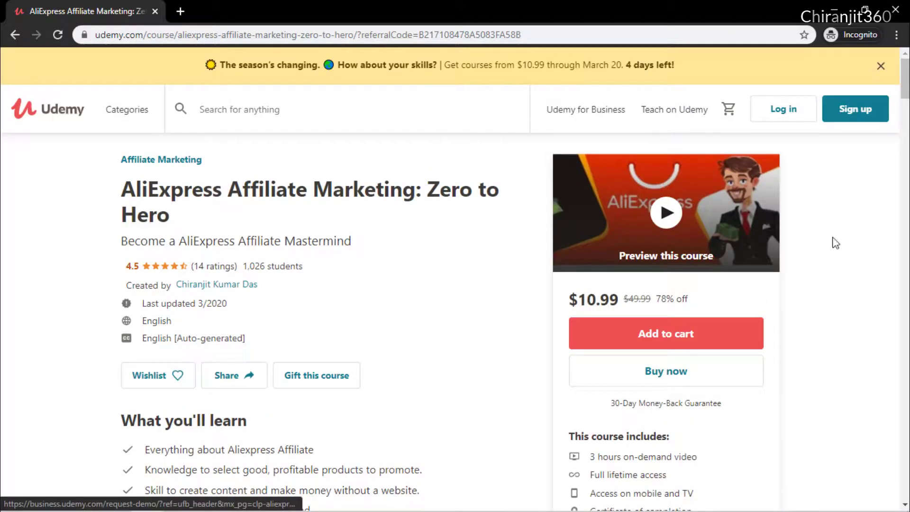
pyautogui.scroll(-3, 374, 211)
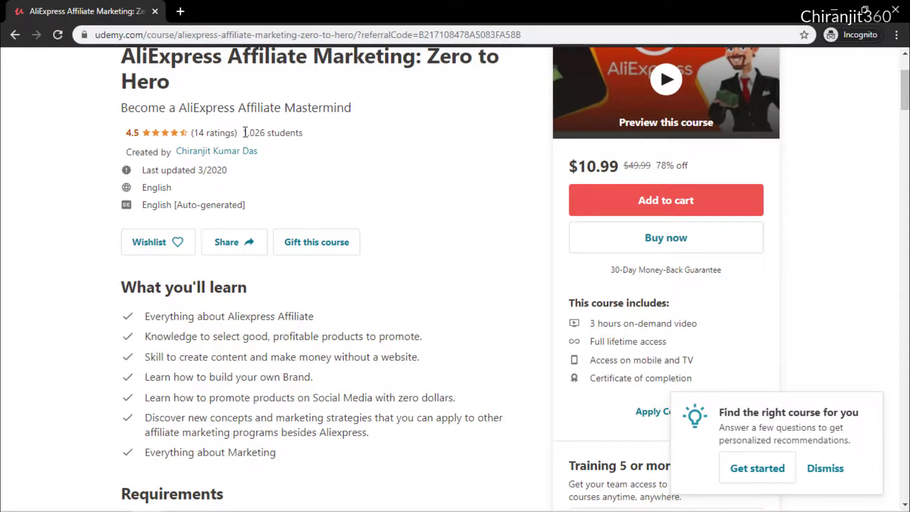
pyautogui.moveTo(243, 133); pyautogui.dragTo(265, 131)
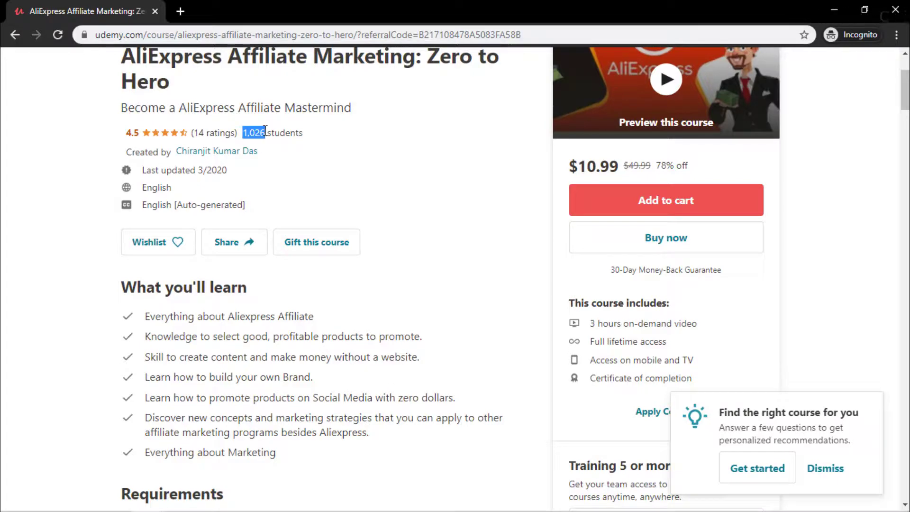
pyautogui.click(303, 132)
pyautogui.scroll(-10, 431, 222)
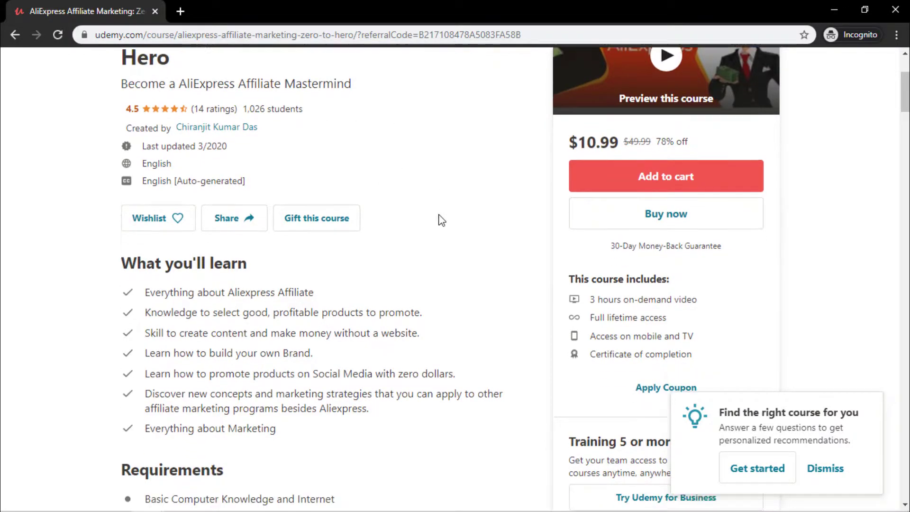
pyautogui.scroll(-13, 442, 219)
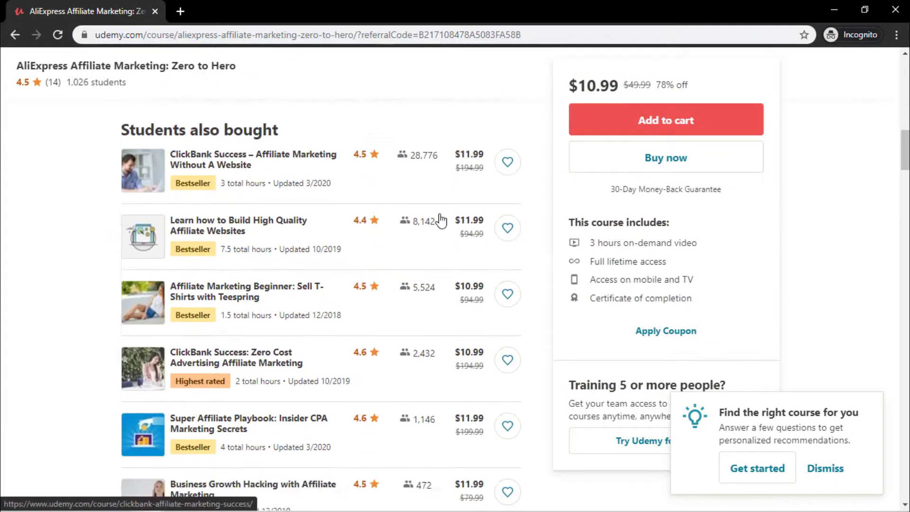
pyautogui.scroll(-5, 441, 221)
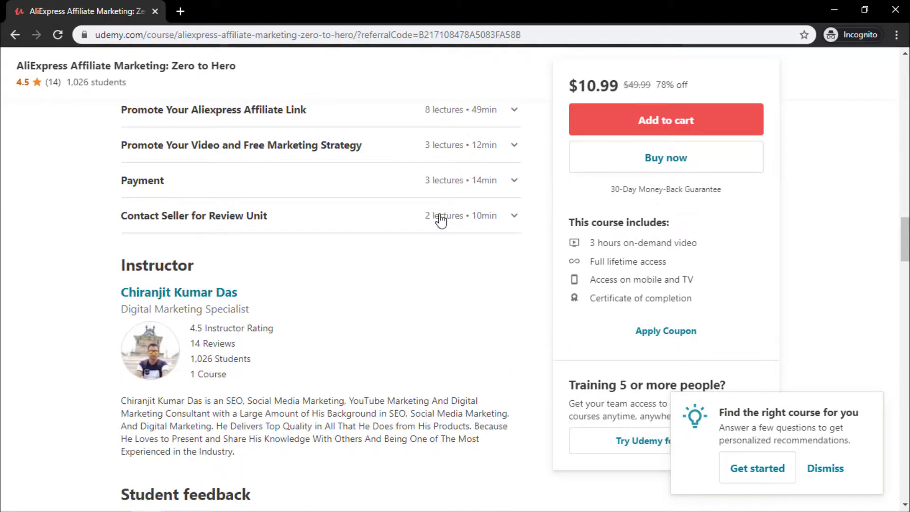
pyautogui.scroll(-5, 425, 236)
pyautogui.scroll(-5, 337, 252)
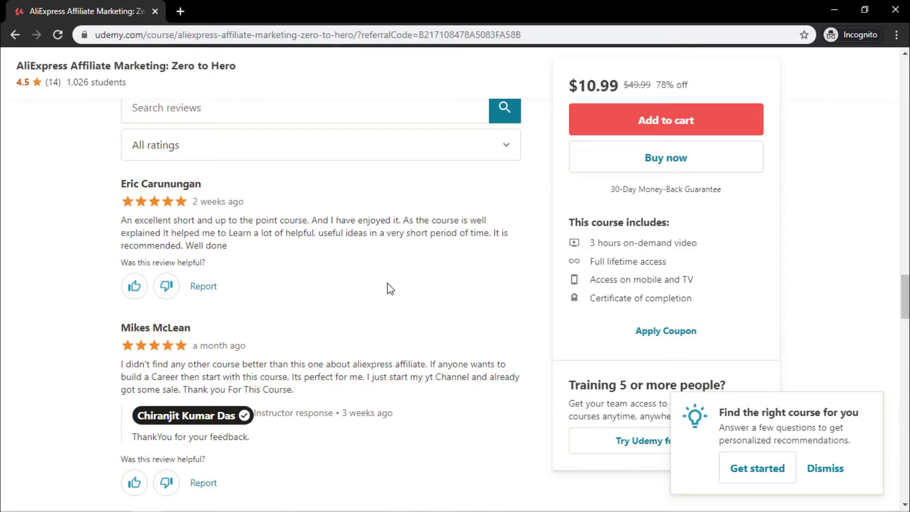
pyautogui.scroll(15, 388, 289)
pyautogui.scroll(15, 389, 290)
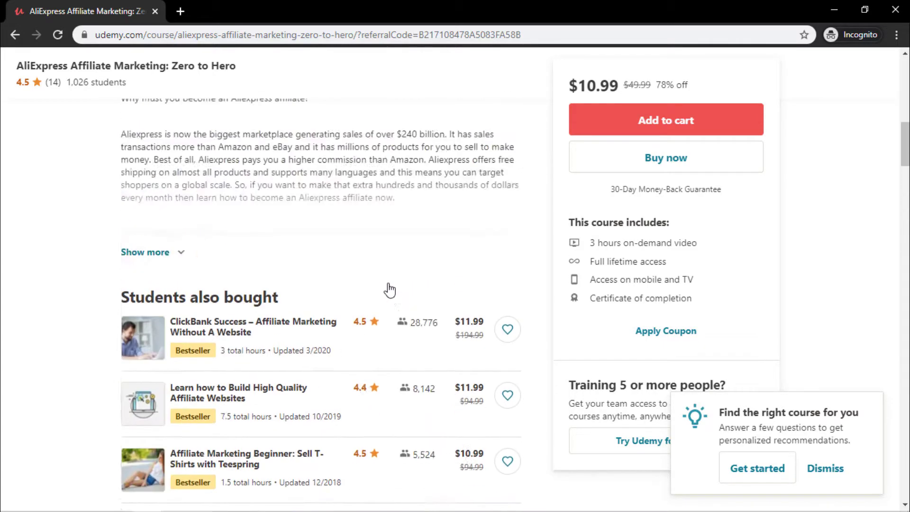